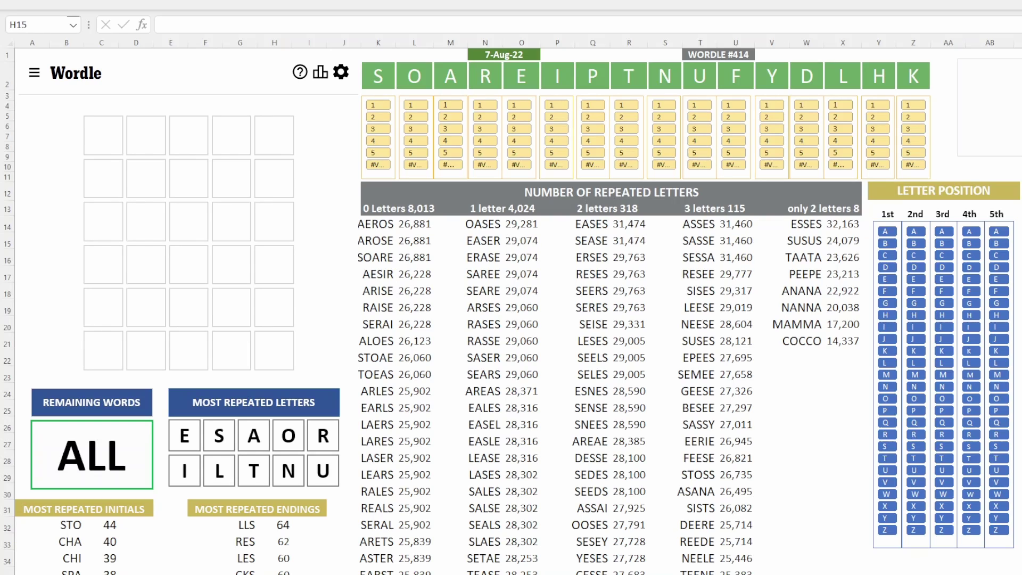
Step: Enter RAISE in the first row, scoring R, A, S, E as misplaced and I as absent
{"action": "type", "text": "S"}
{"action": "key", "text": "BackSpace"}
{"action": "type", "text": "RAISE"}
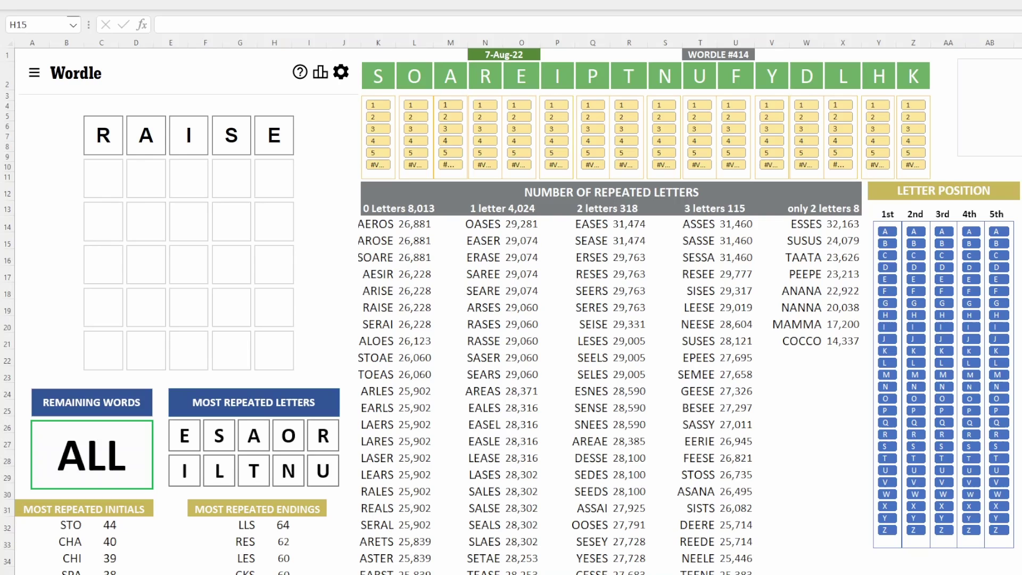
{"action": "key", "text": "Return"}
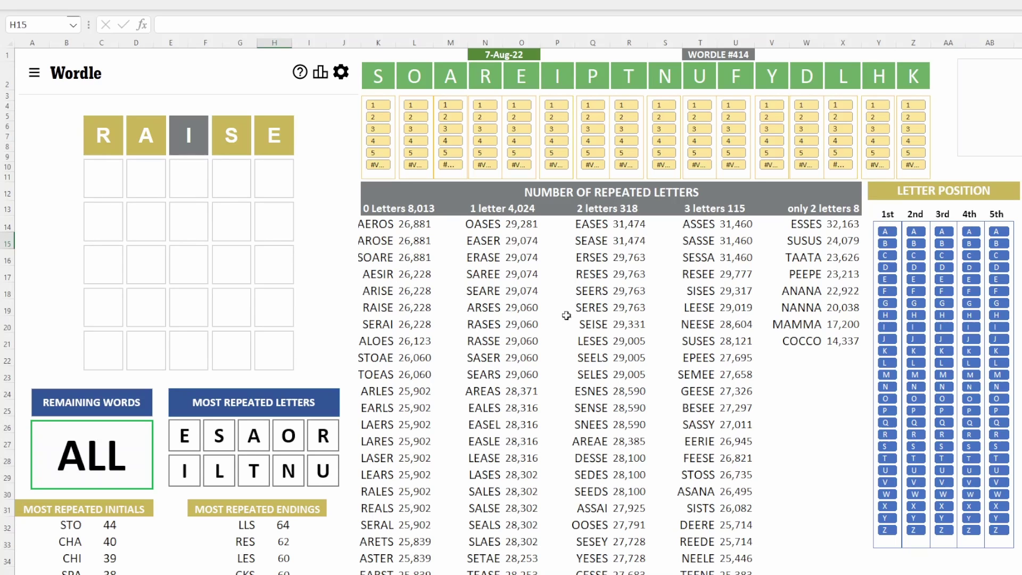
Step: Exclude I, require R, A, S, and block RAISE's misplaced positions, leaving 49 words led by APERS
{"action": "left_click", "coordinate": [555, 164]}
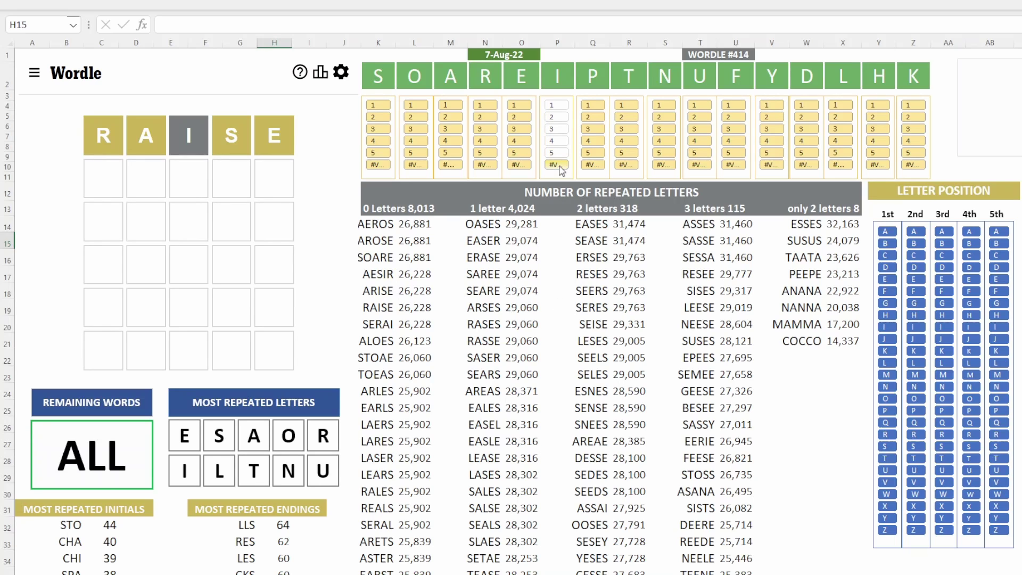
{"action": "left_click", "coordinate": [479, 162]}
{"action": "left_click", "coordinate": [446, 164]}
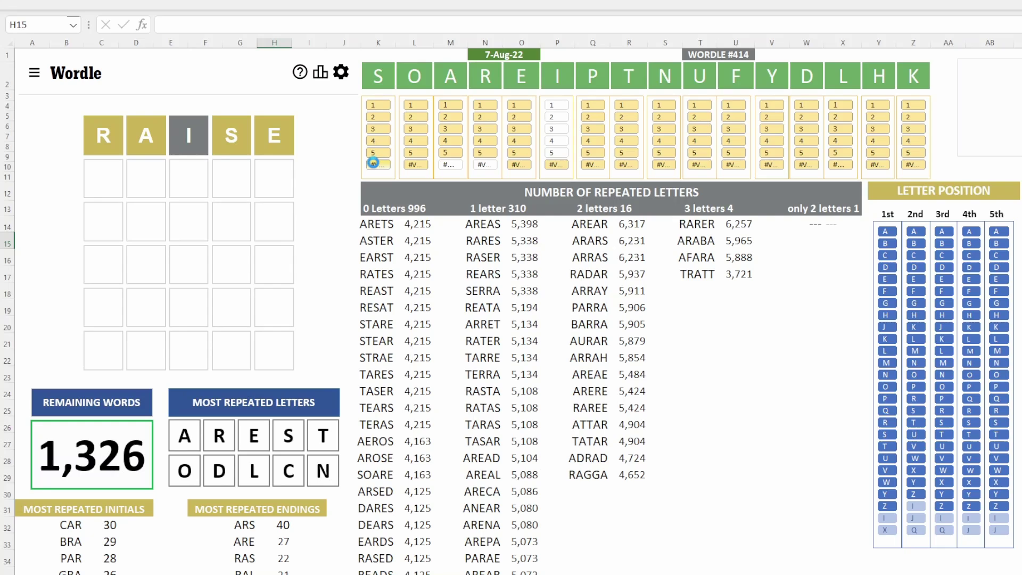
{"action": "left_click", "coordinate": [377, 164]}
{"action": "left_click", "coordinate": [515, 165]}
{"action": "left_click", "coordinate": [885, 362]}
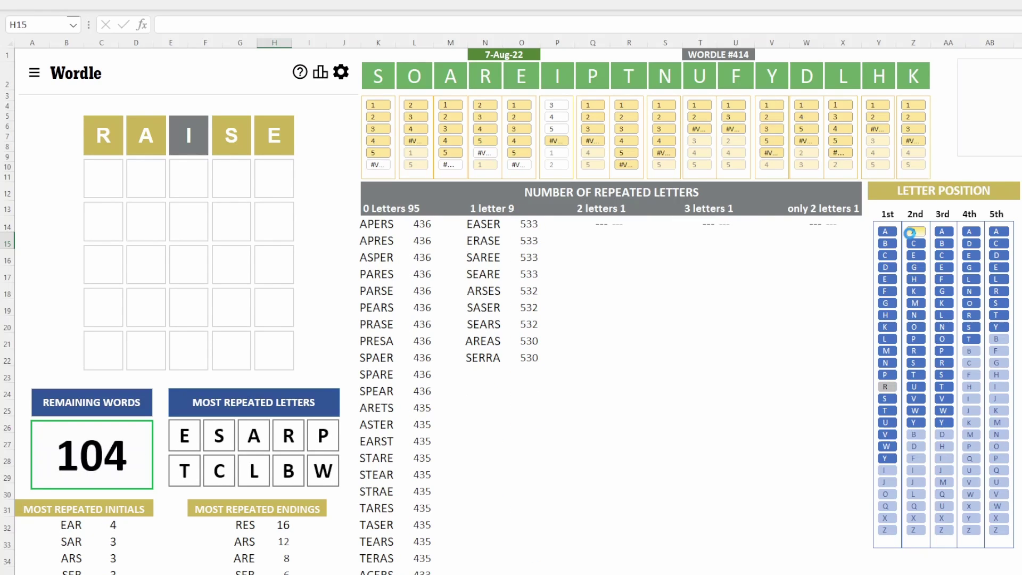
{"action": "left_click", "coordinate": [913, 231]}
{"action": "left_click", "coordinate": [972, 276]}
{"action": "left_click", "coordinate": [995, 267]}
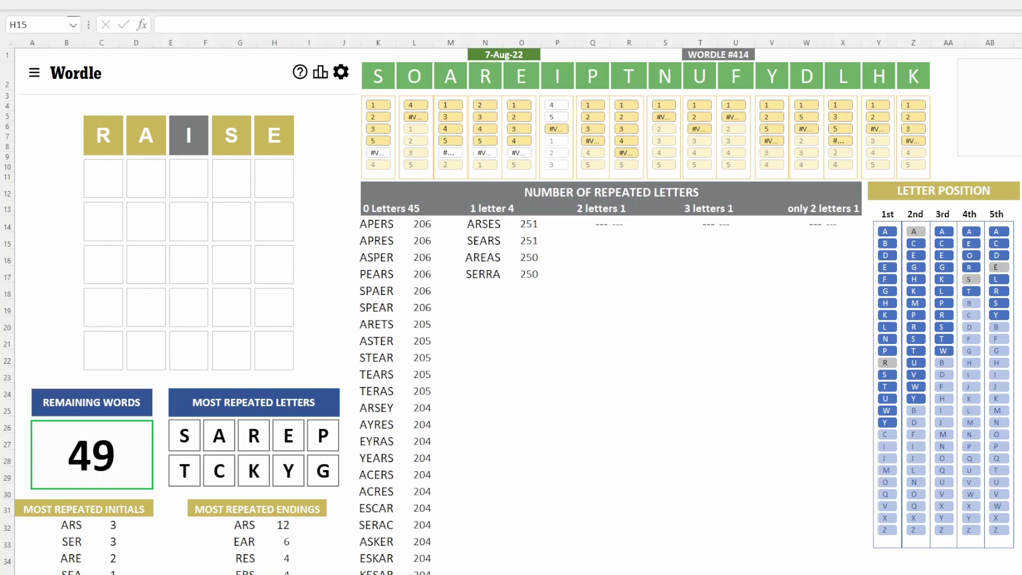
Step: Enter SPEAR in the second row: S, E, A, R correct and P absent
{"action": "type", "text": "SPEAR"}
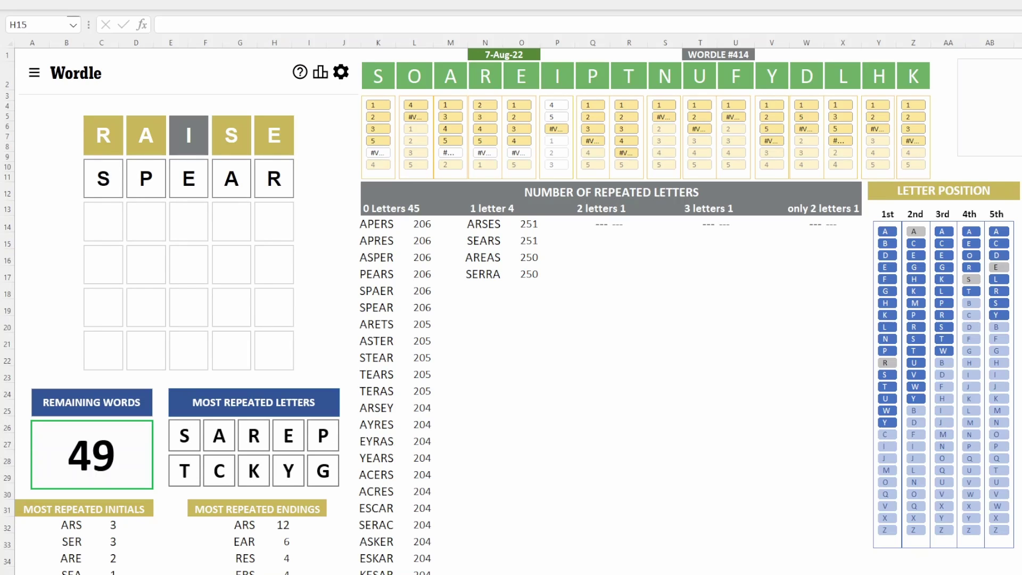
{"action": "key", "text": "Return"}
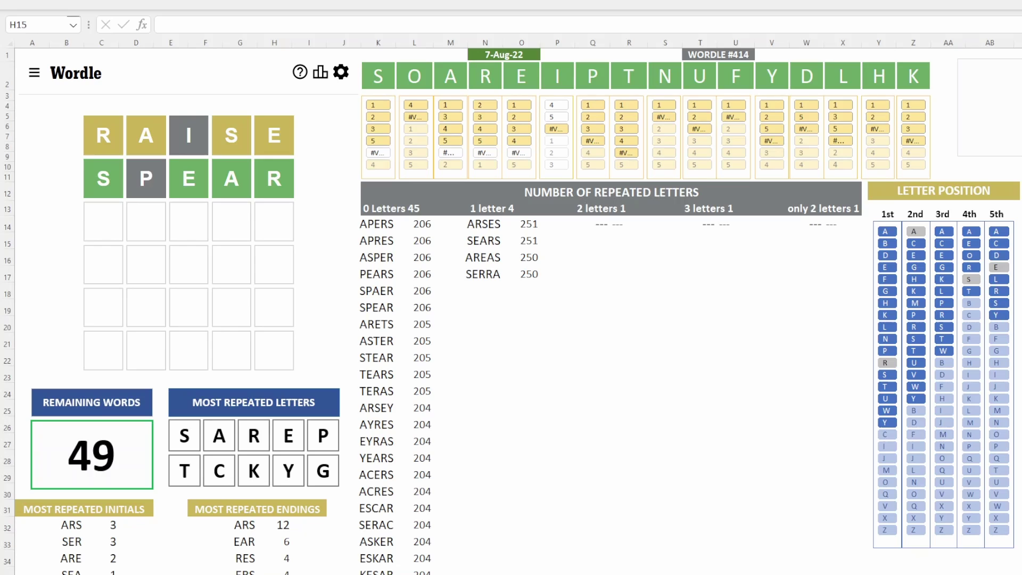
Step: Fix S first and E third and exclude P, leaving STEAR, SMEAR, SHEAR, SKEAR, SWEAR
{"action": "left_click", "coordinate": [885, 375]}
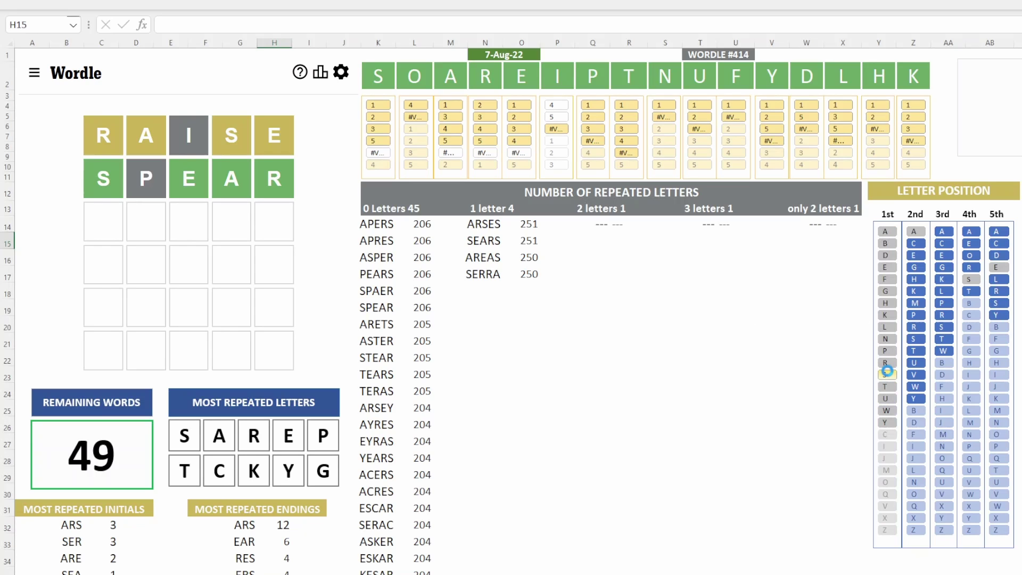
{"action": "left_click", "coordinate": [944, 243]}
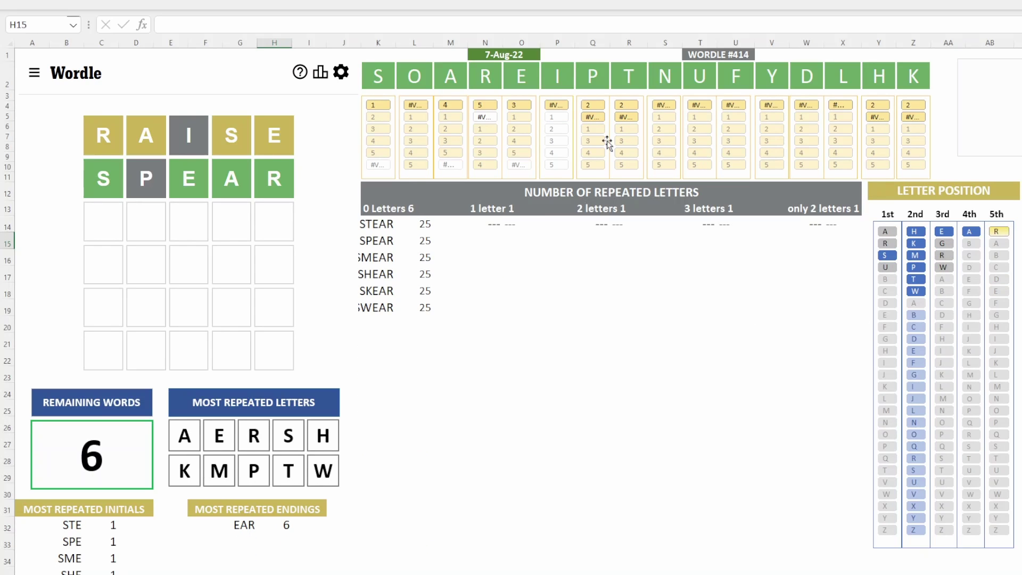
{"action": "left_click", "coordinate": [594, 116]}
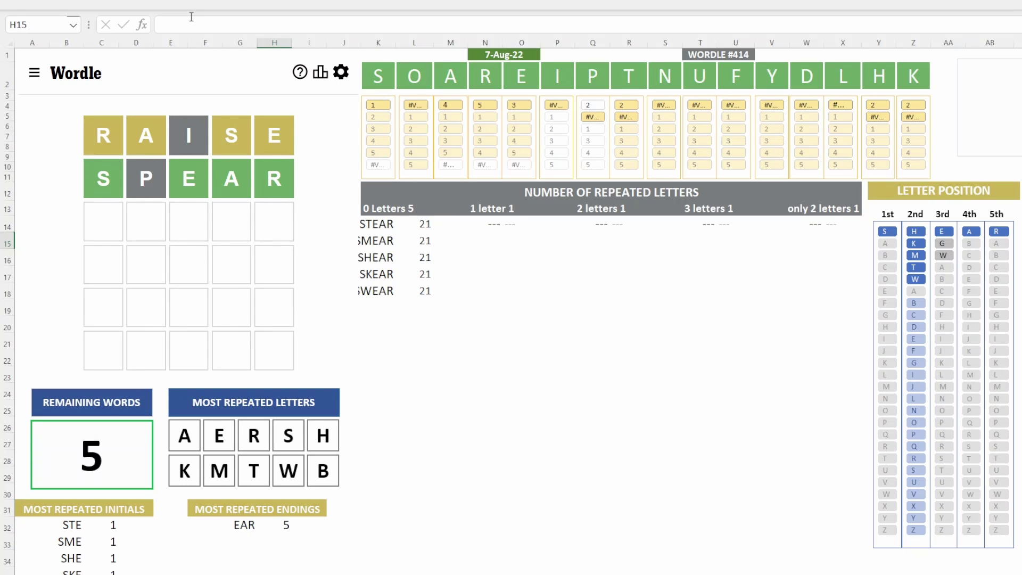
Step: Enter SWEAR as the third guess and rule out W second, leaving four candidates
{"action": "left_click", "coordinate": [390, 291]}
{"action": "type", "text": "SWEAR"}
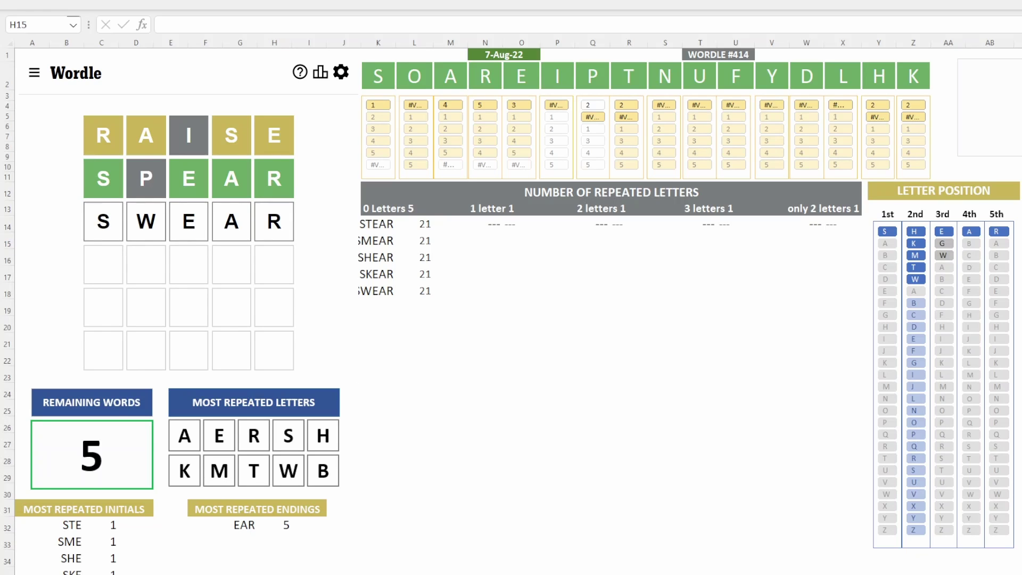
{"action": "key", "text": "Return"}
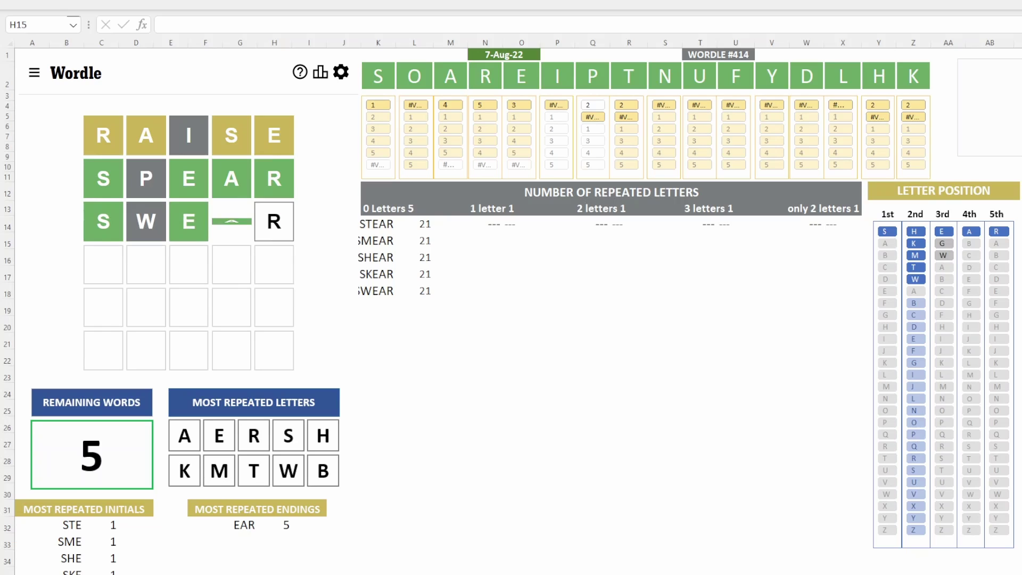
{"action": "left_click", "coordinate": [913, 280]}
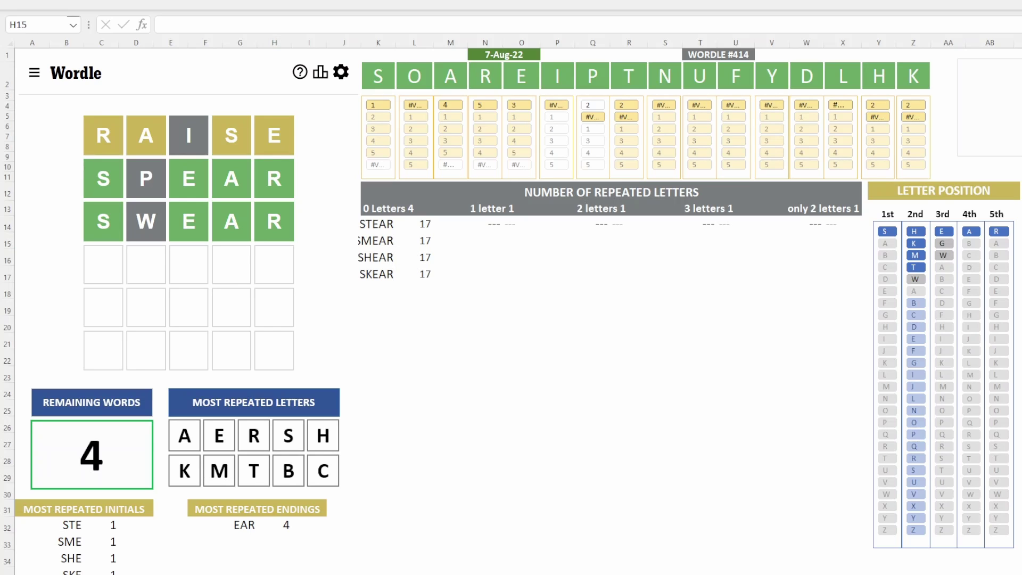
Step: Enter SHEAR as the fourth guess, then SMEAR as the fifth, solving guess
{"action": "type", "text": "SMEAR"}
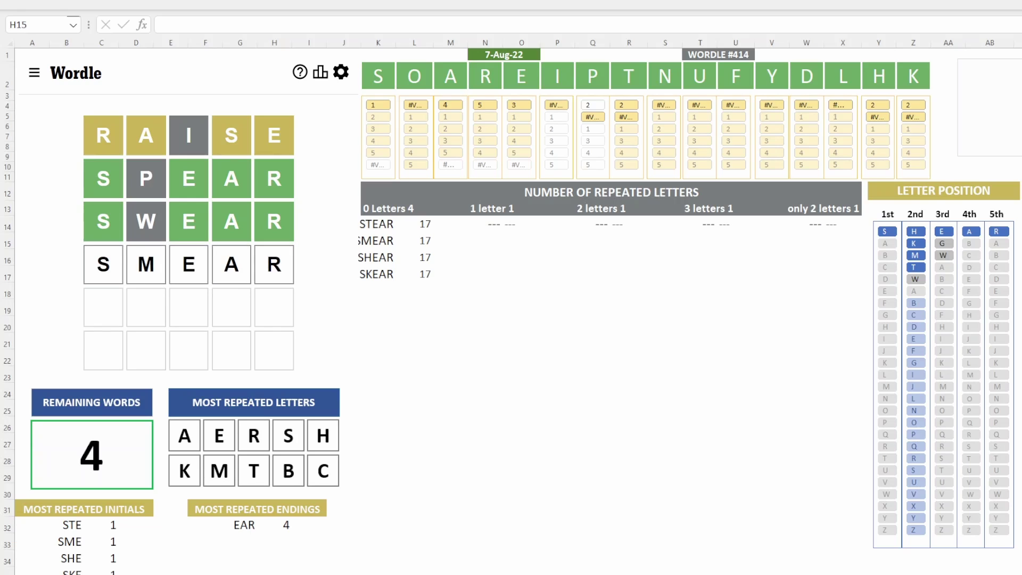
{"action": "key", "text": "BackSpace"}
{"action": "key", "text": "BackSpace"}
{"action": "key", "text": "BackSpace"}
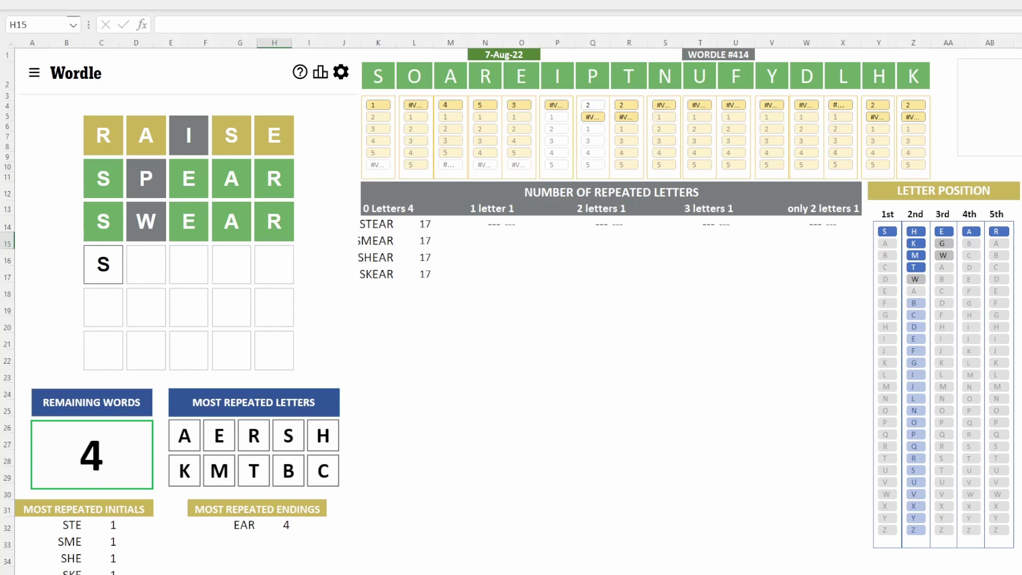
{"action": "type", "text": "HEAR"}
{"action": "key", "text": "Return"}
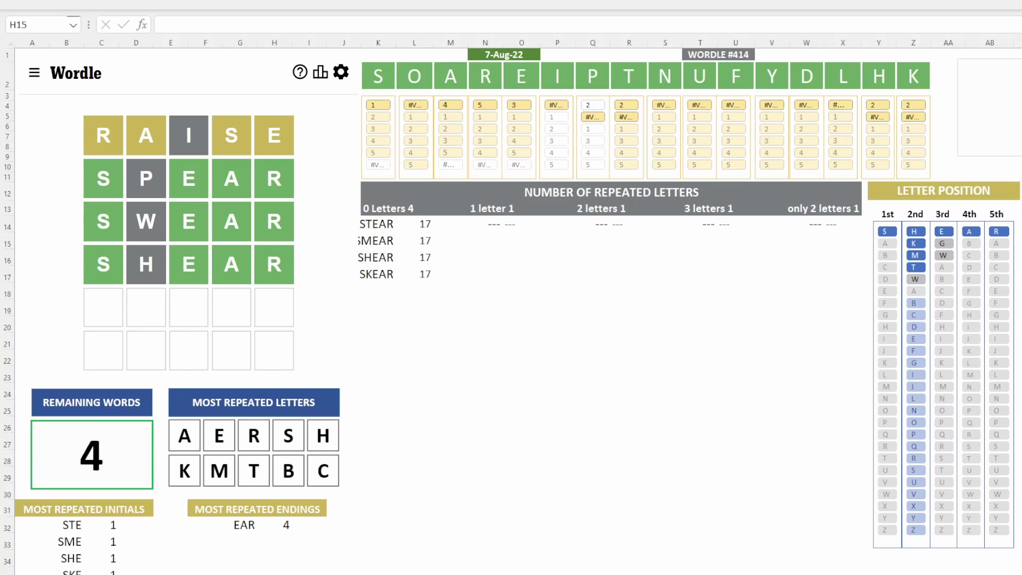
{"action": "type", "text": "SMEAR"}
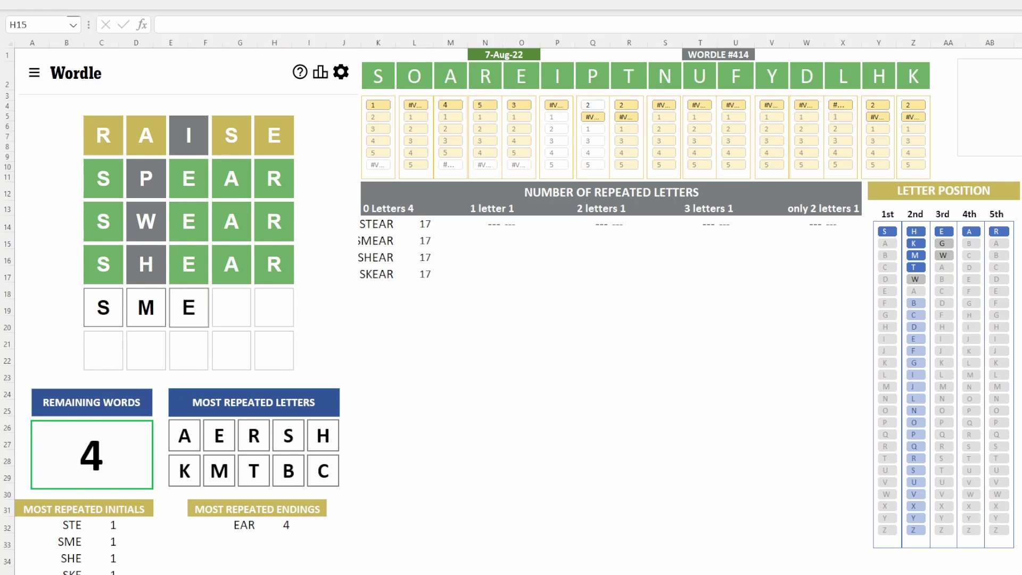
{"action": "key", "text": "Return"}
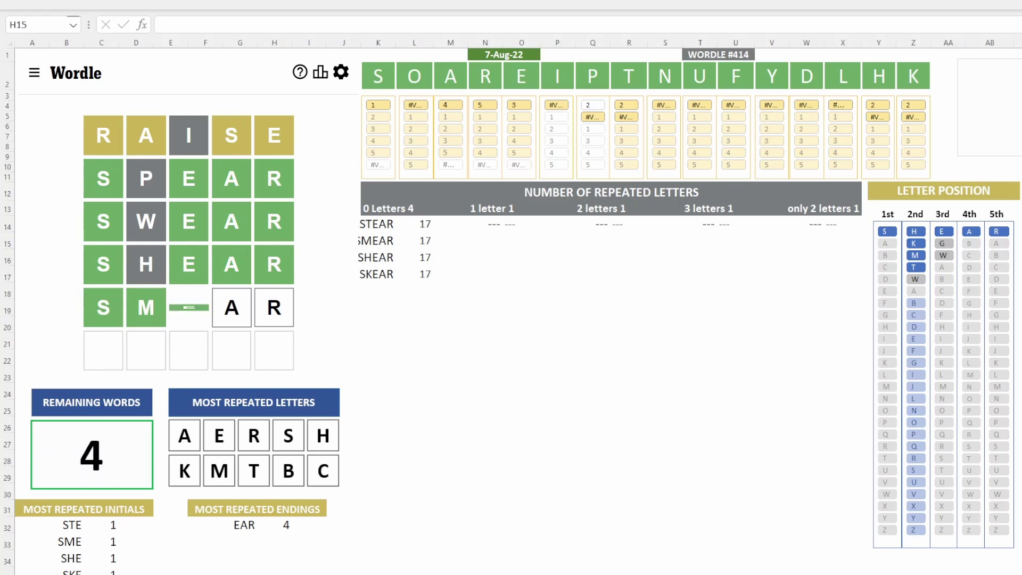